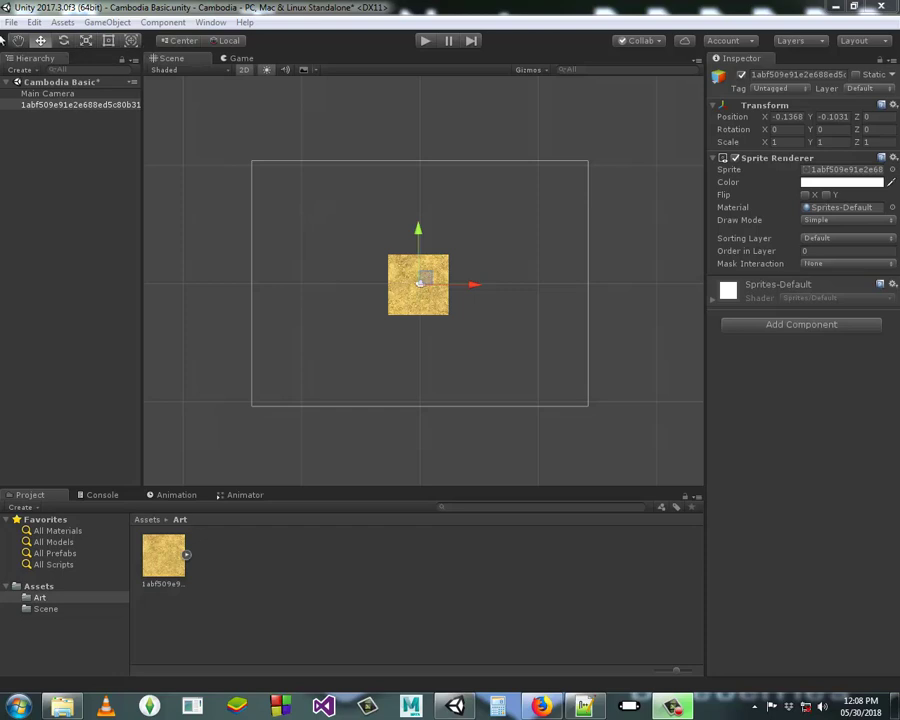
# Drag the Move tool's X and Y arrows to place the sand sprite at X 0.04, Y -0.34.
pyautogui.click(18, 40)
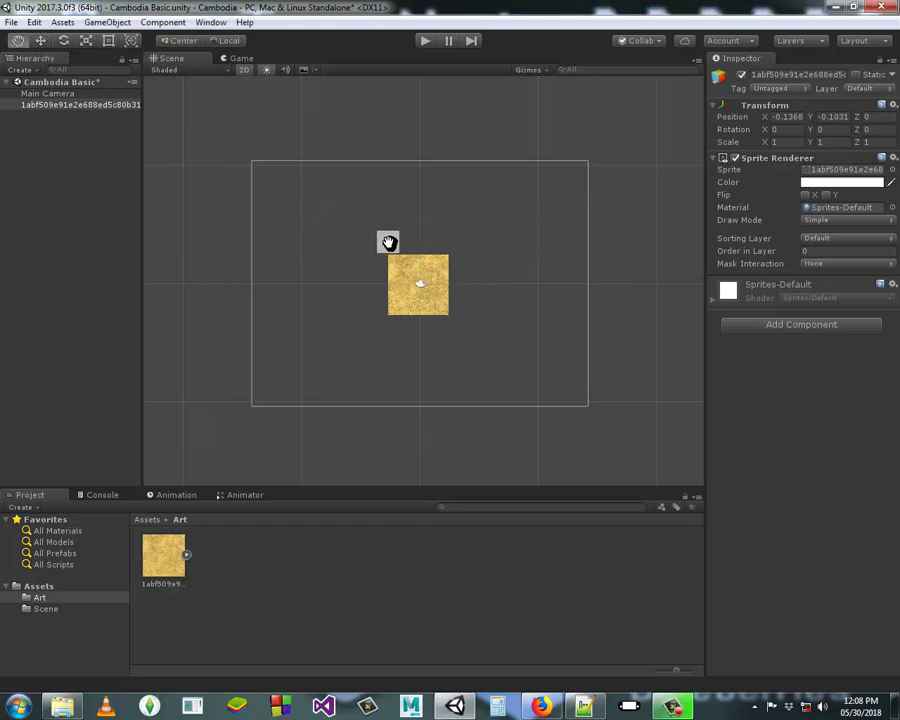
pyautogui.moveTo(390, 241)
pyautogui.mouseDown()
pyautogui.moveTo(292, 198)
pyautogui.moveTo(317, 263)
pyautogui.moveTo(398, 237)
pyautogui.mouseUp()
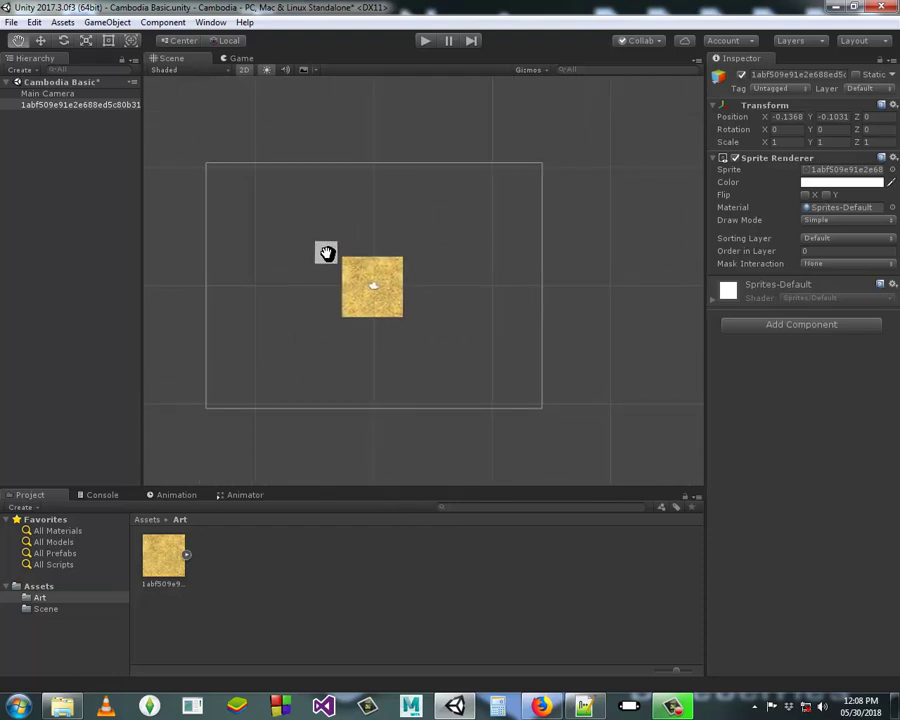
pyautogui.click(42, 43)
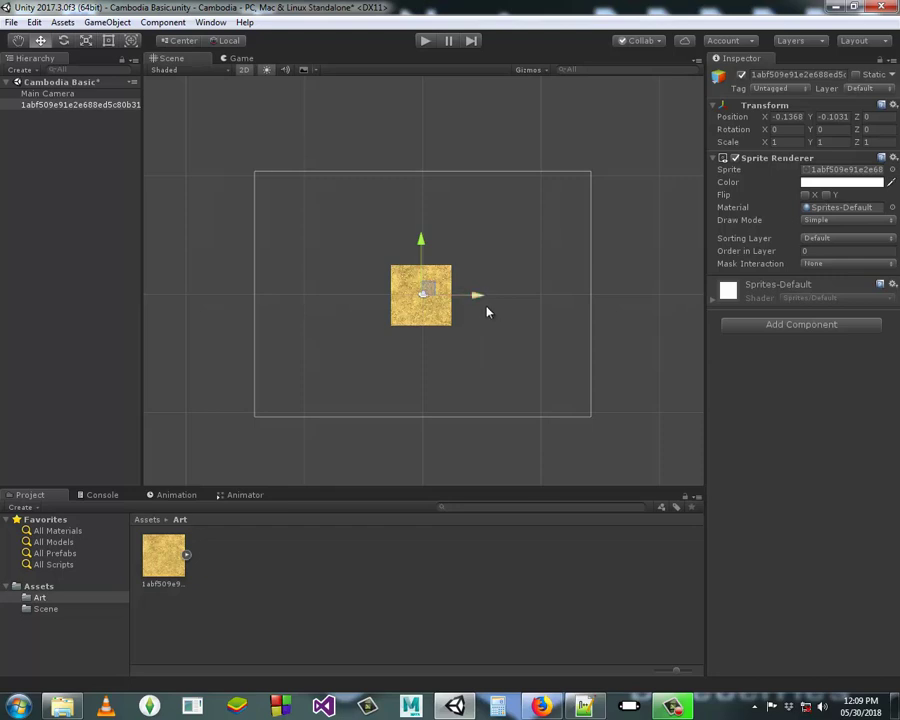
pyautogui.moveTo(475, 299)
pyautogui.mouseDown()
pyautogui.moveTo(464, 307)
pyautogui.moveTo(478, 300)
pyautogui.mouseUp()
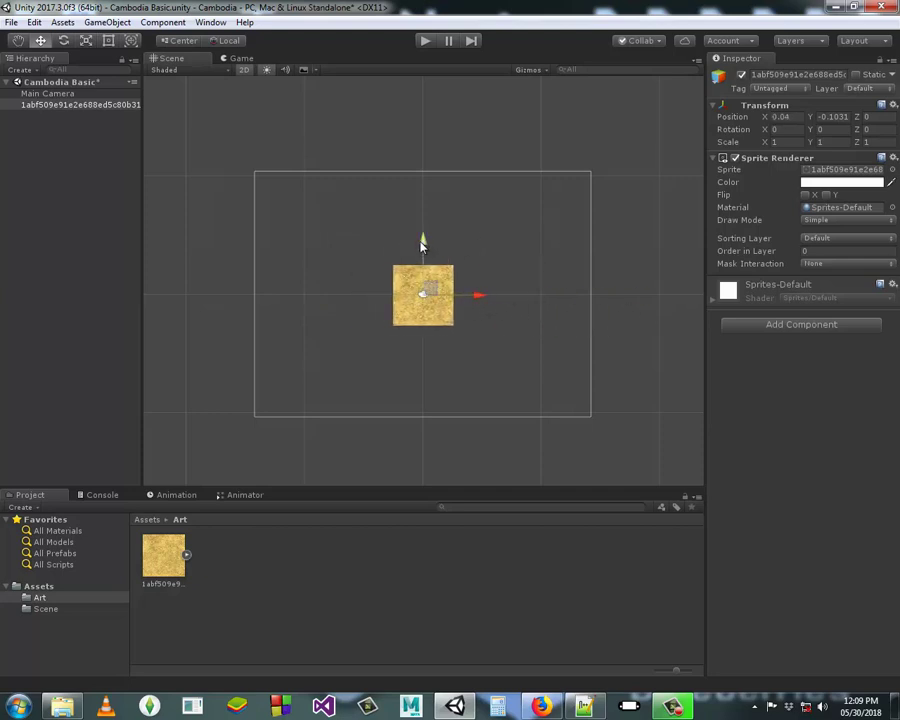
pyautogui.moveTo(424, 243); pyautogui.dragTo(424, 243)
pyautogui.moveTo(424, 243); pyautogui.dragTo(437, 140)
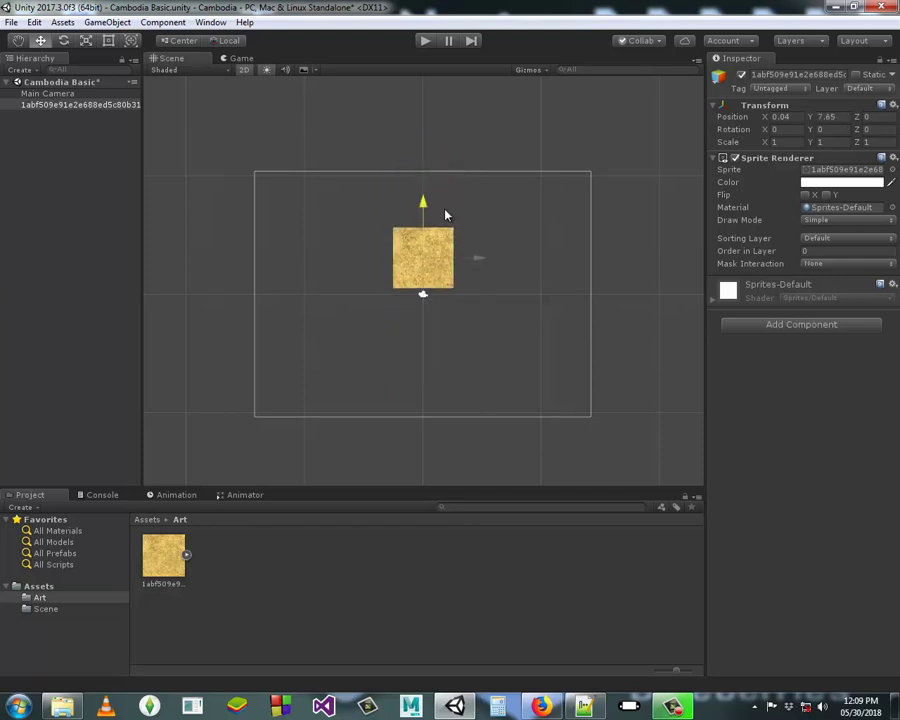
pyautogui.moveTo(437, 140); pyautogui.dragTo(448, 254)
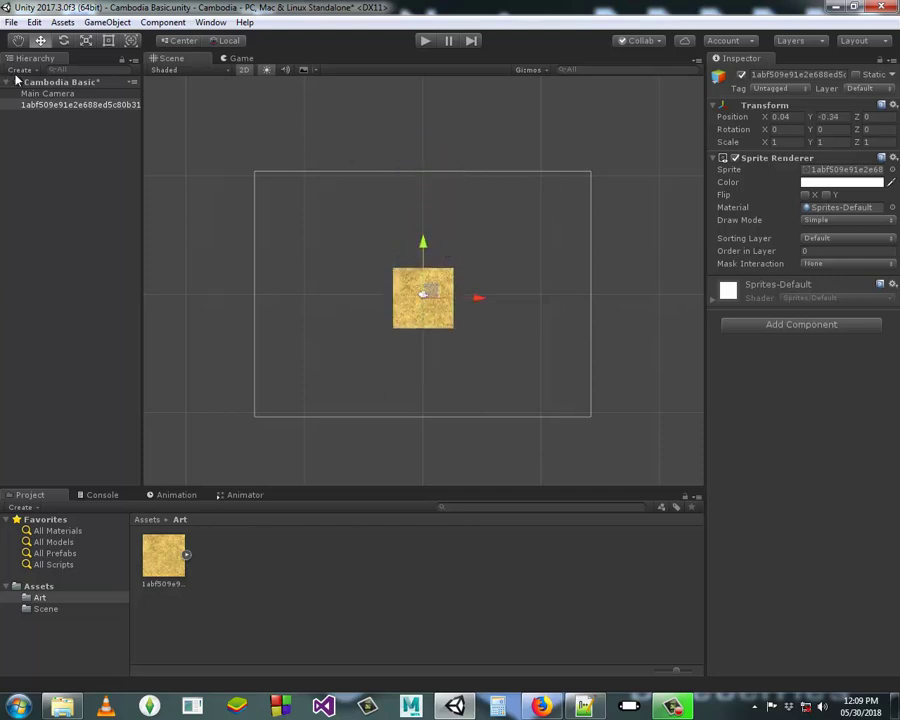
# Rotate the sand sprite, undoing the 3D tilt, so its rotation is X 0, Y 0, Z 7.494.
pyautogui.click(63, 40)
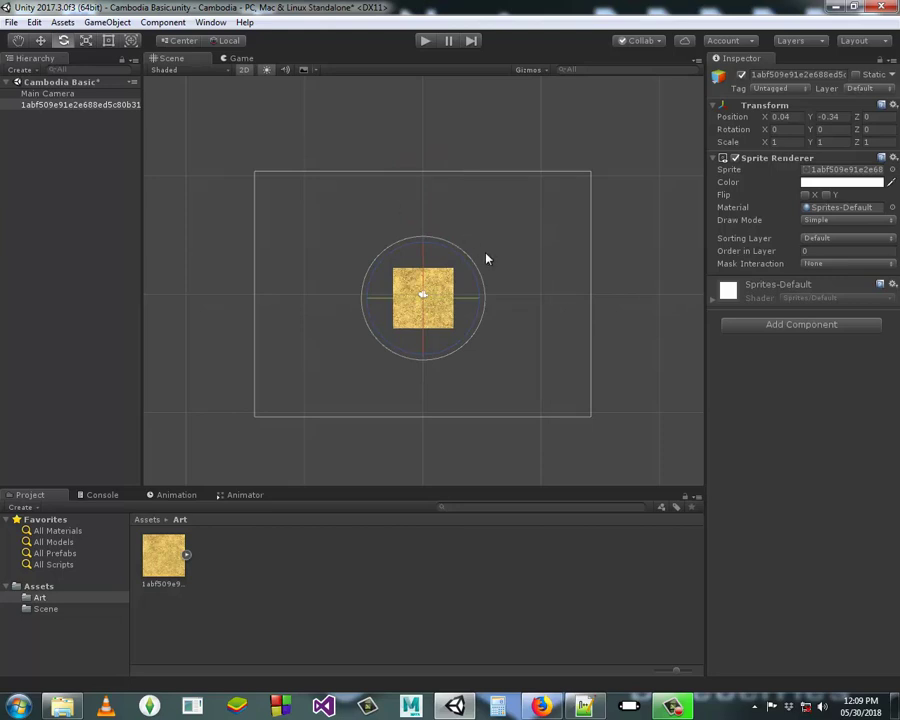
pyautogui.moveTo(468, 261); pyautogui.dragTo(498, 341)
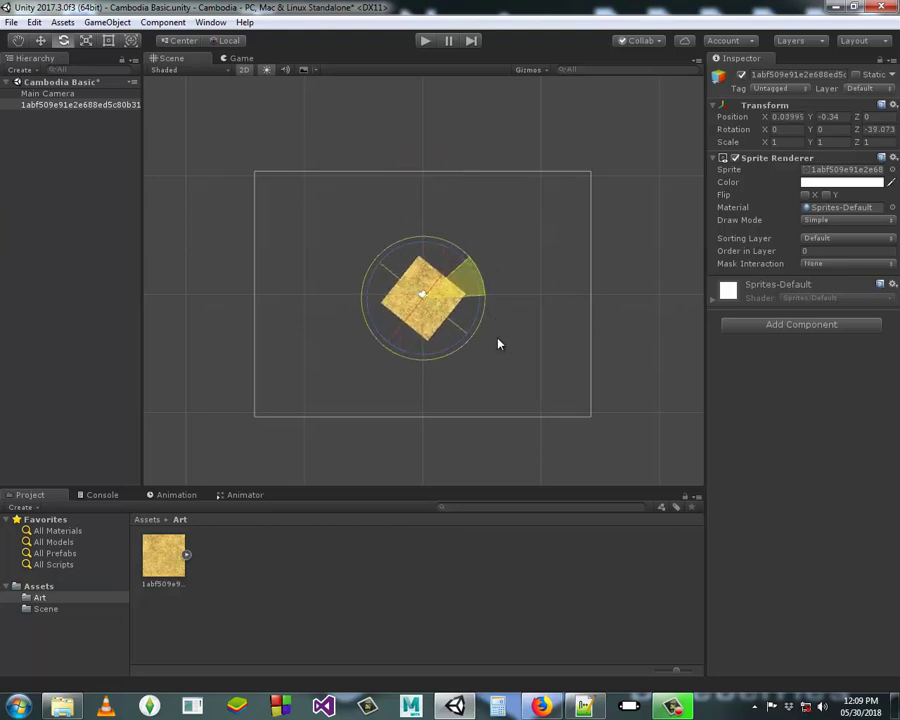
pyautogui.moveTo(415, 248); pyautogui.dragTo(357, 309)
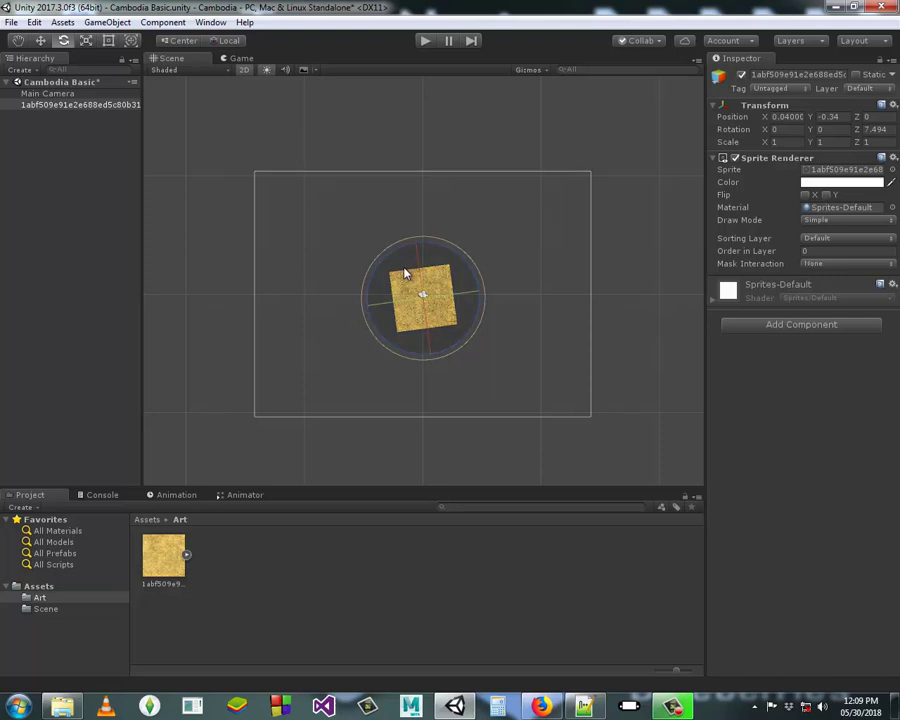
pyautogui.moveTo(405, 269)
pyautogui.mouseDown()
pyautogui.moveTo(404, 324)
pyautogui.moveTo(430, 341)
pyautogui.moveTo(405, 245)
pyautogui.moveTo(463, 283)
pyautogui.moveTo(362, 296)
pyautogui.moveTo(437, 224)
pyautogui.moveTo(406, 311)
pyautogui.mouseUp()
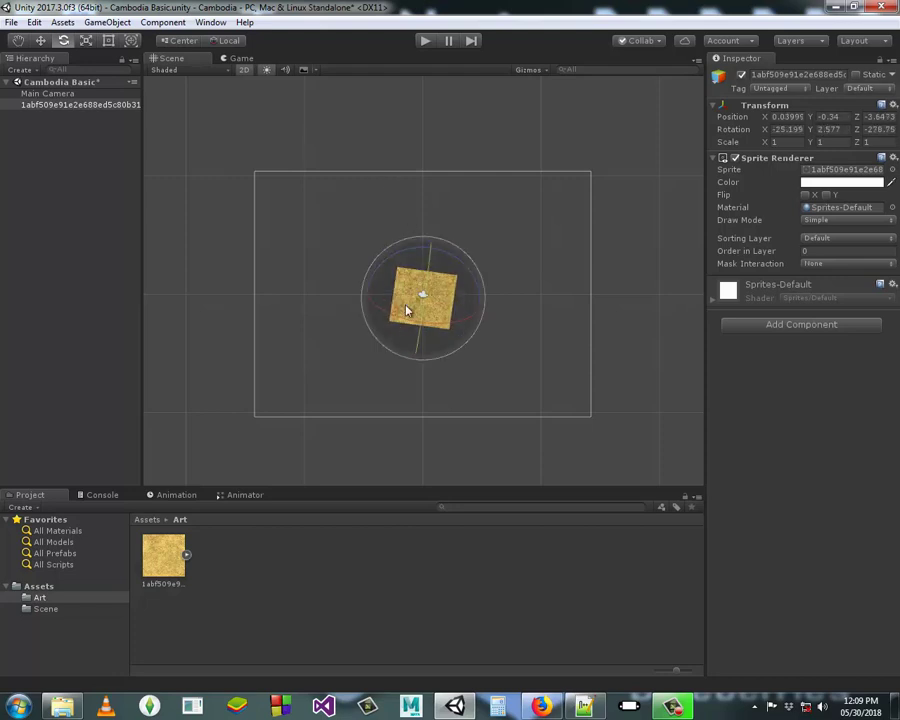
pyautogui.hotkey('ctrl', 'z')
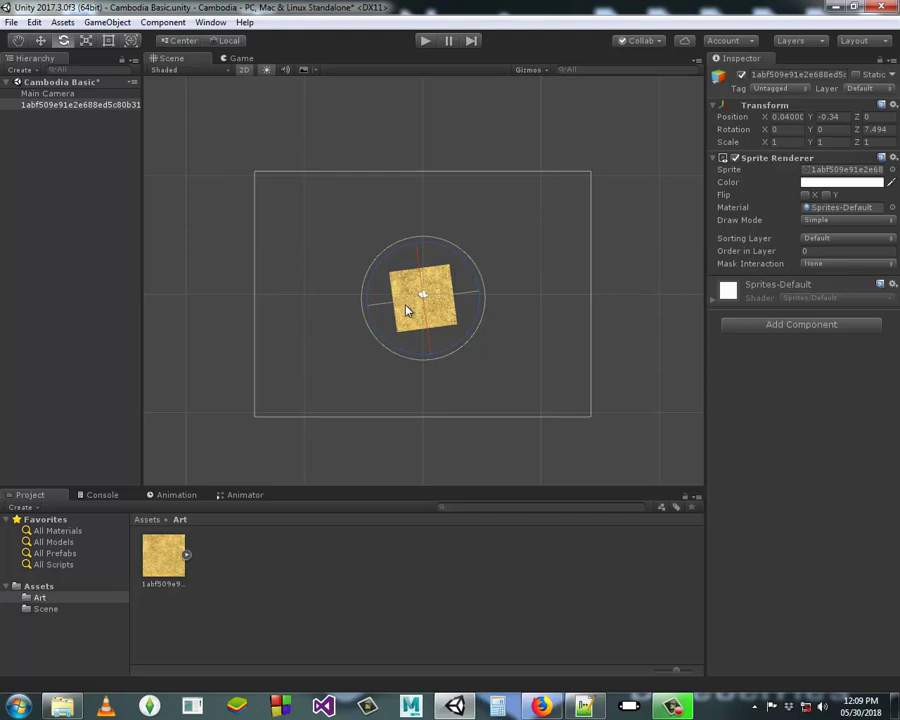
pyautogui.click(101, 107)
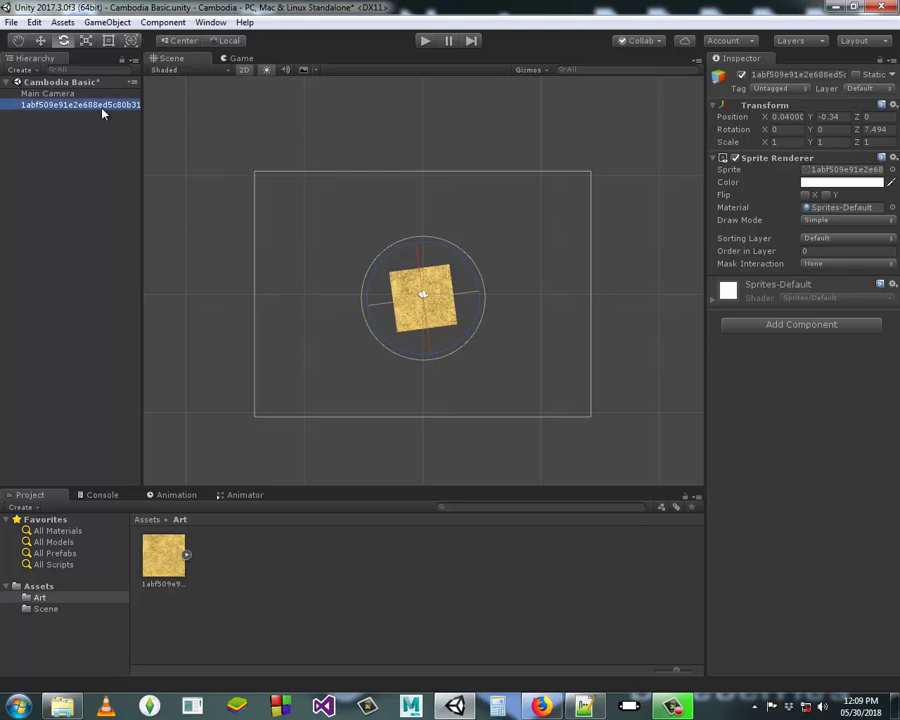
# Replace the sprite with a fresh Art copy and scale it to X 2.2375, Y 1.61249.
pyautogui.press('Delete')
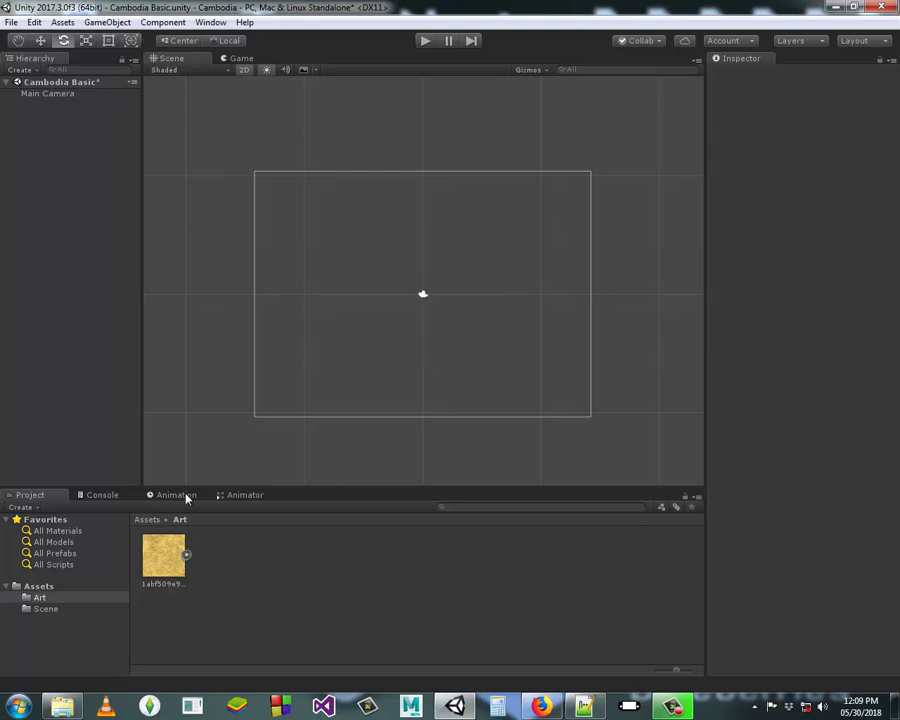
pyautogui.moveTo(164, 556); pyautogui.dragTo(423, 294)
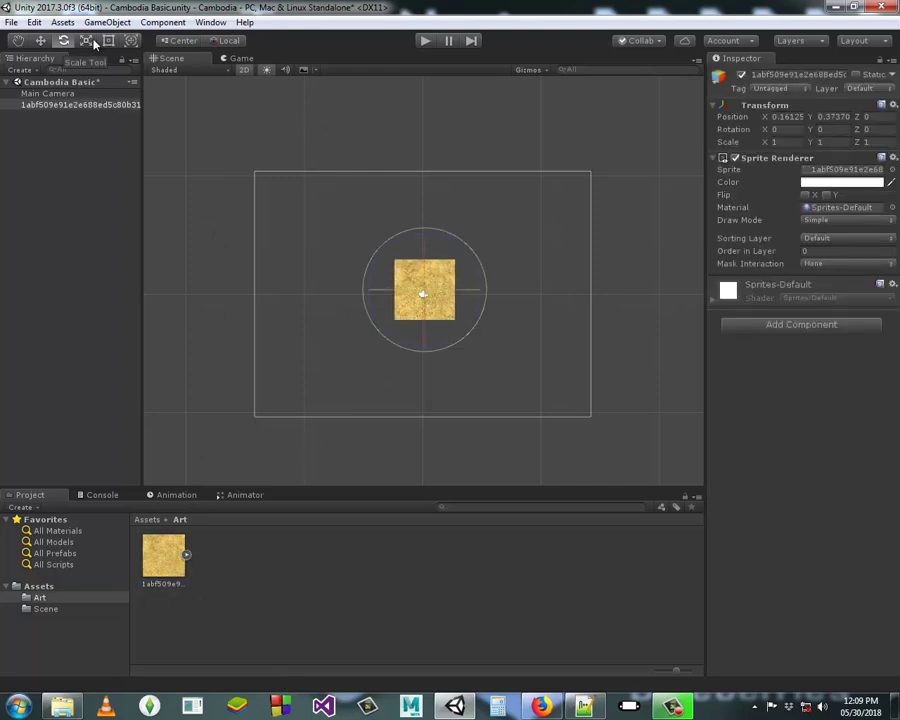
pyautogui.click(89, 41)
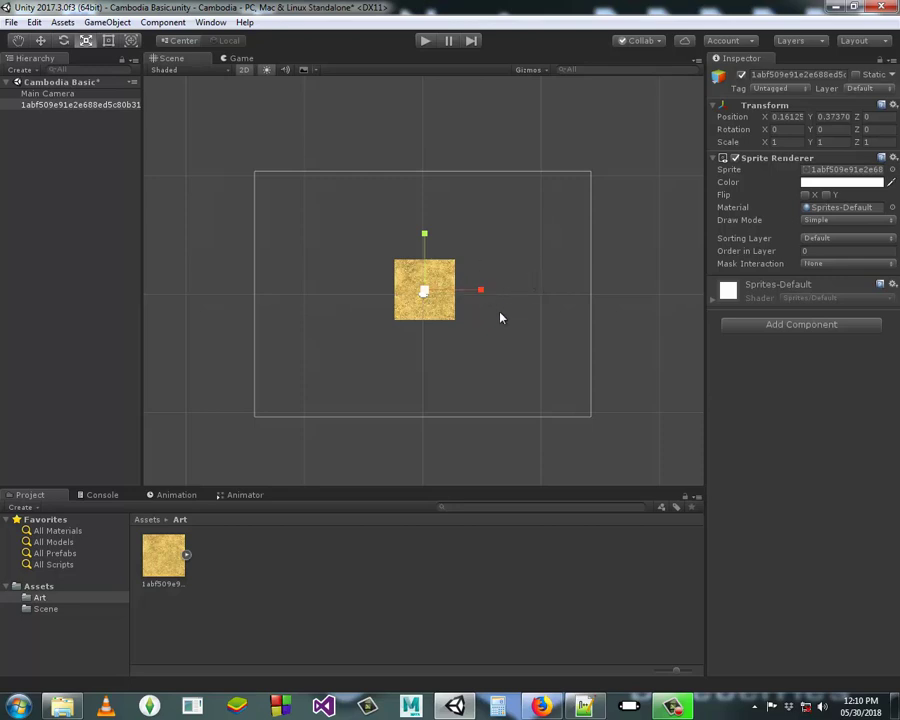
pyautogui.moveTo(481, 292); pyautogui.dragTo(658, 302)
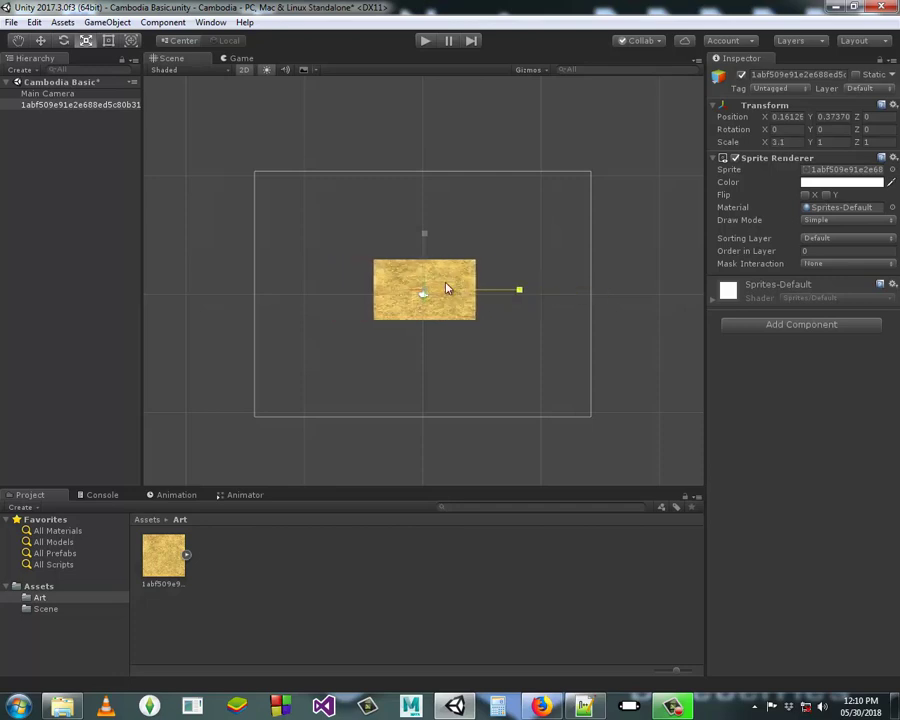
pyautogui.moveTo(658, 302); pyautogui.dragTo(543, 290)
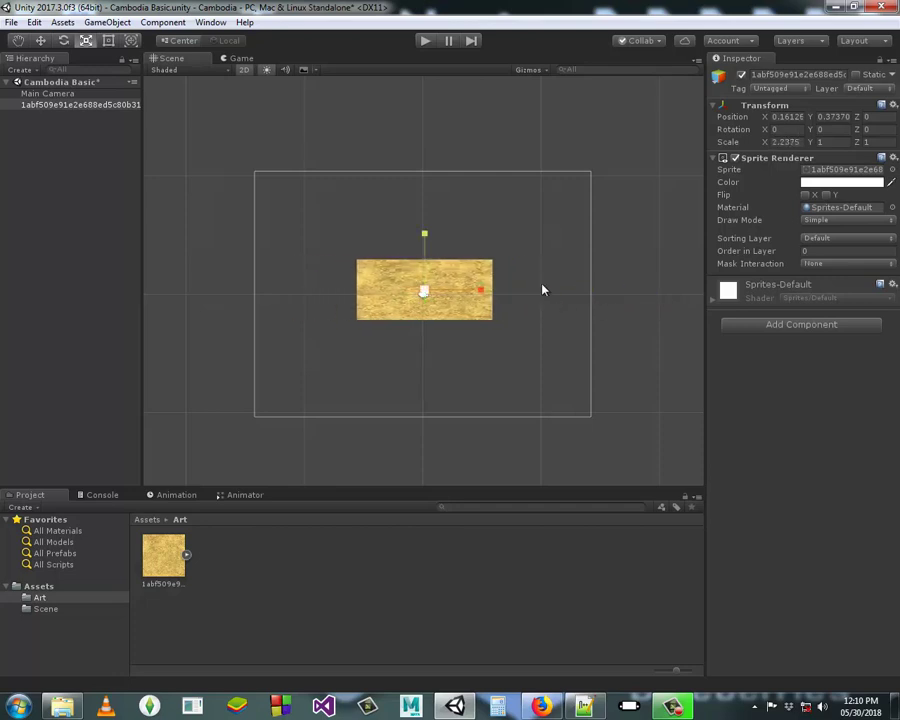
pyautogui.moveTo(429, 236)
pyautogui.mouseDown()
pyautogui.moveTo(414, 226)
pyautogui.moveTo(428, 203)
pyautogui.mouseUp()
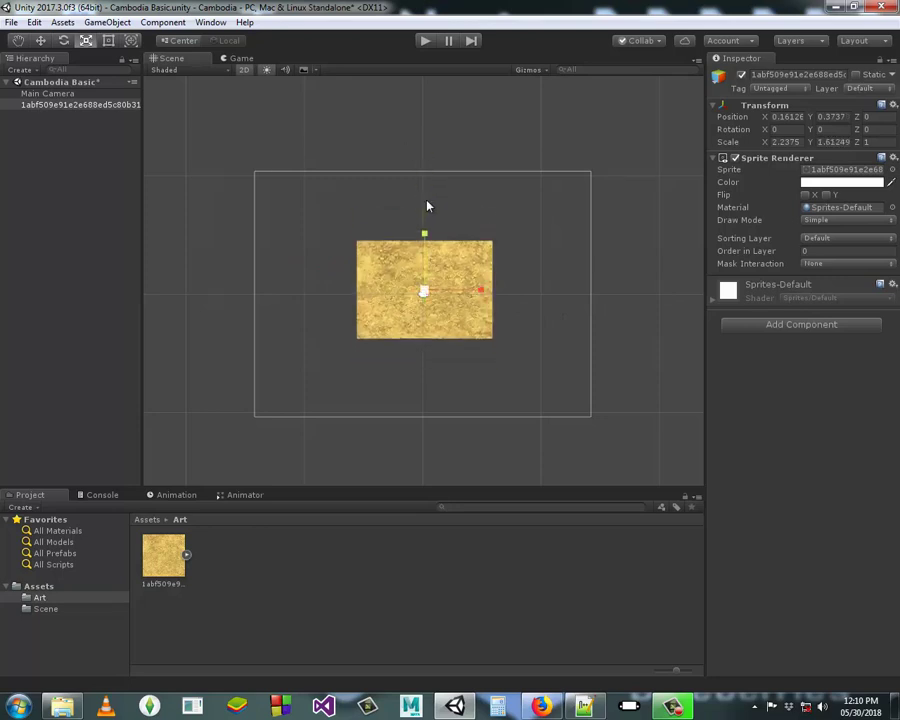
pyautogui.click(241, 58)
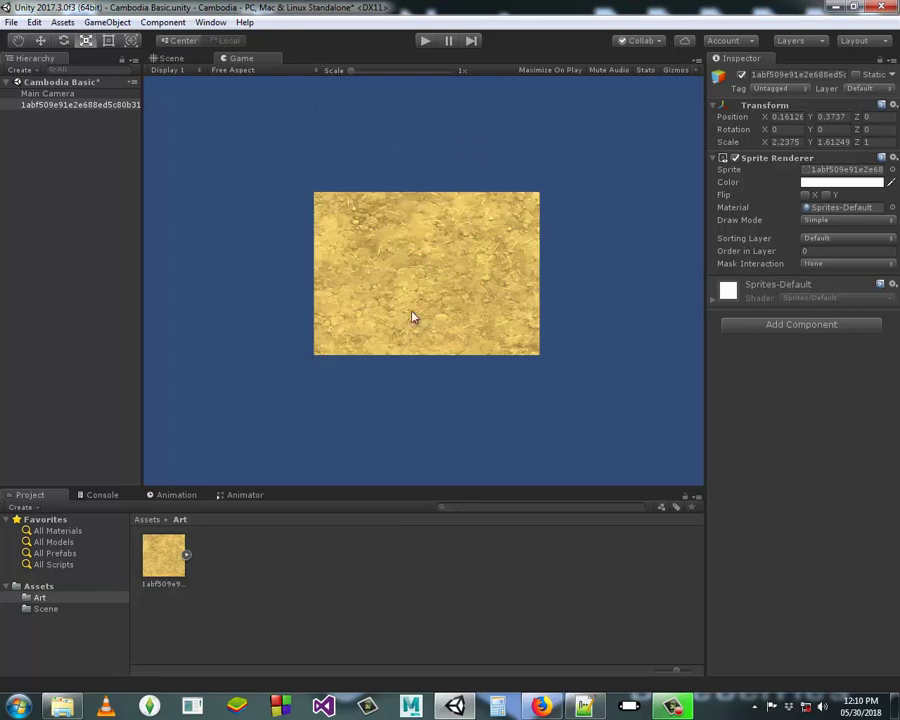
pyautogui.click(176, 57)
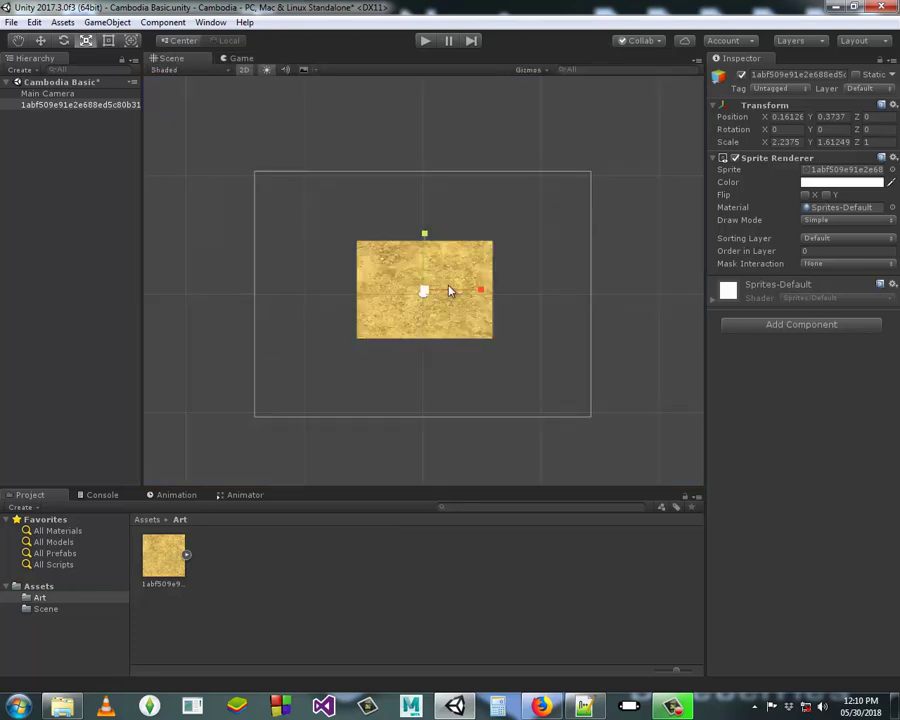
# Drag the Rect Tool's top-right corner to scale the sprite to 3.169 by 2.34605.
pyautogui.click(110, 43)
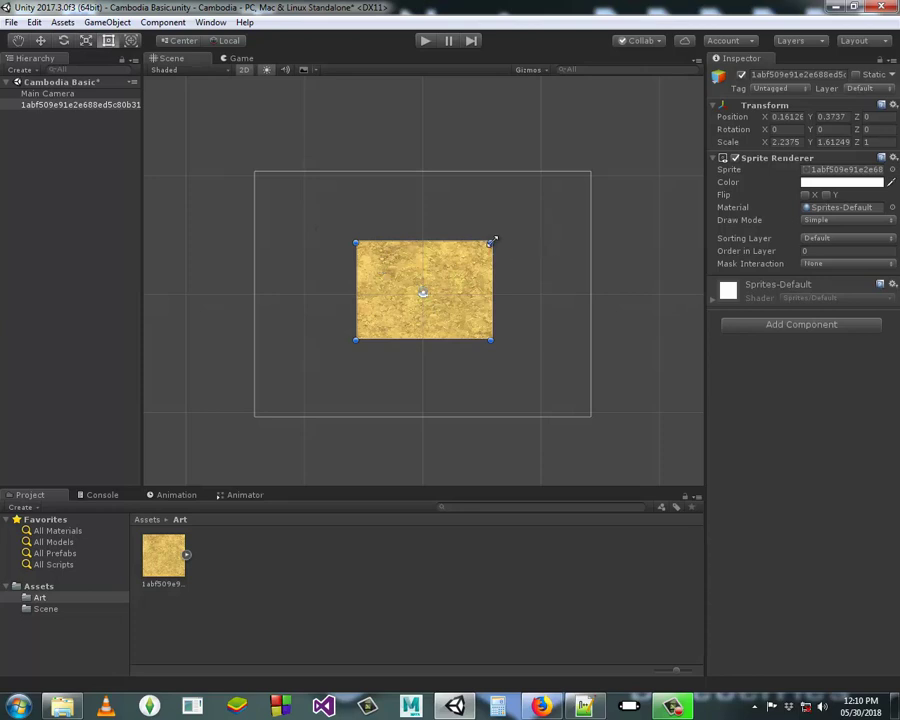
pyautogui.moveTo(492, 241)
pyautogui.mouseDown()
pyautogui.moveTo(446, 242)
pyautogui.moveTo(511, 200)
pyautogui.moveTo(548, 197)
pyautogui.mouseUp()
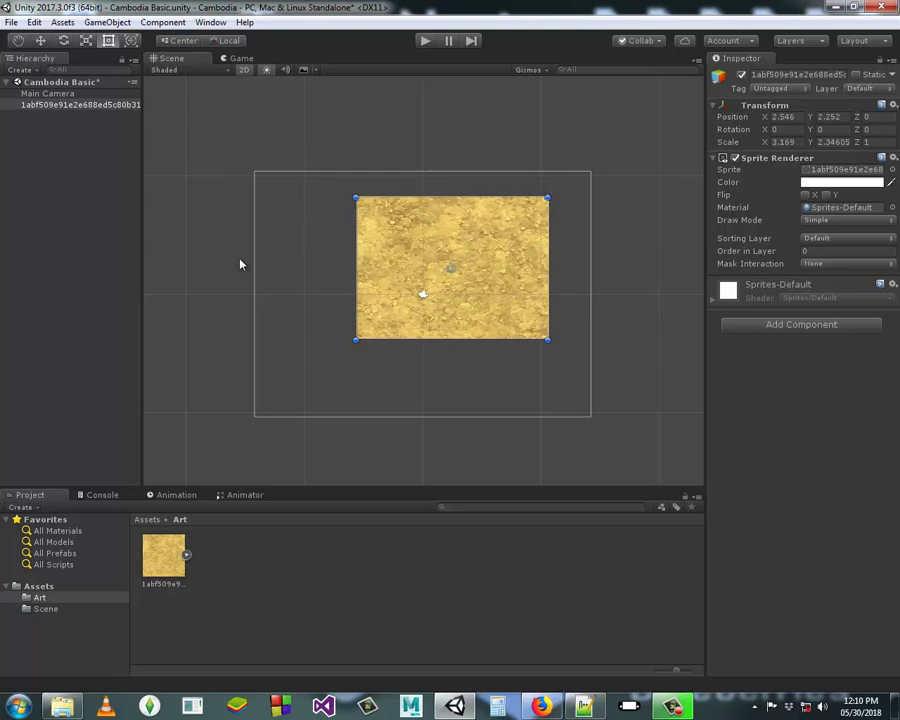
pyautogui.click(131, 40)
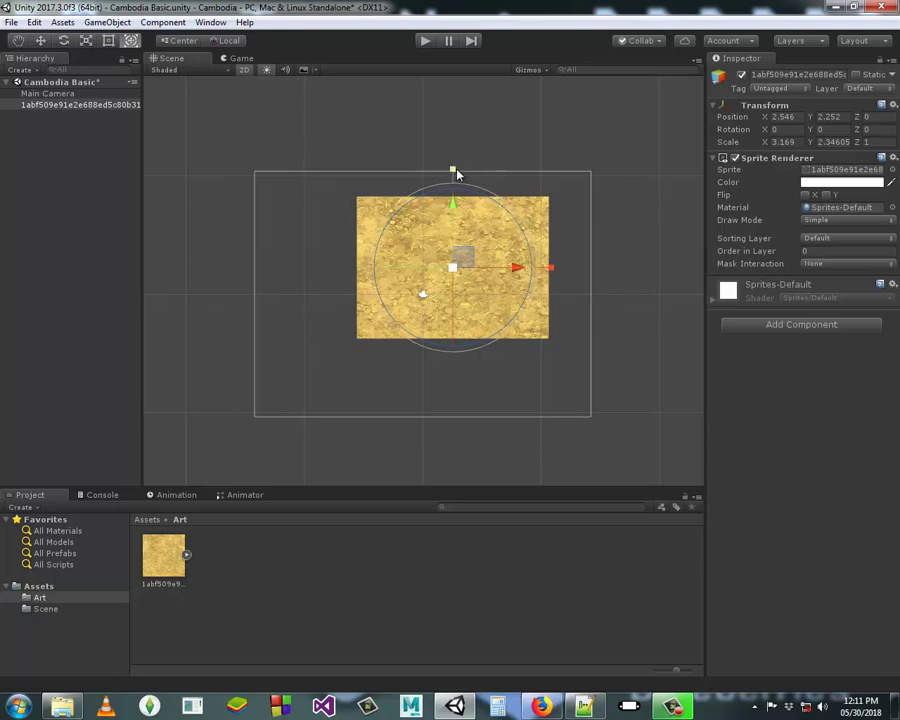
# Stretch the sand sprite to scale 3.36706 by 3.16717 and rotate it clockwise.
pyautogui.moveTo(456, 174); pyautogui.dragTo(449, 152)
pyautogui.moveTo(551, 270); pyautogui.dragTo(560, 266)
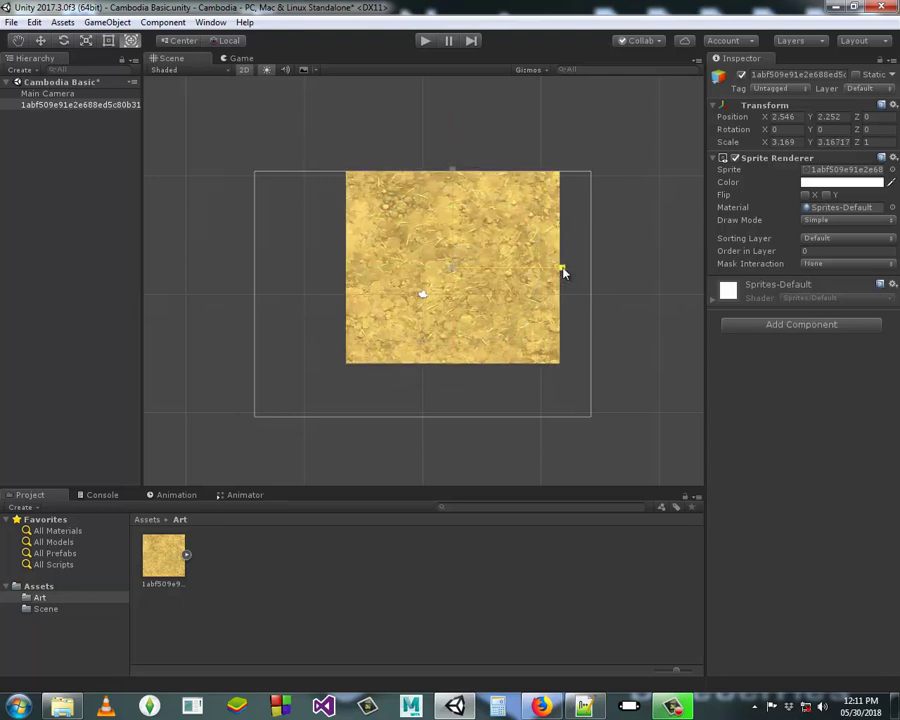
pyautogui.moveTo(514, 224); pyautogui.dragTo(511, 286)
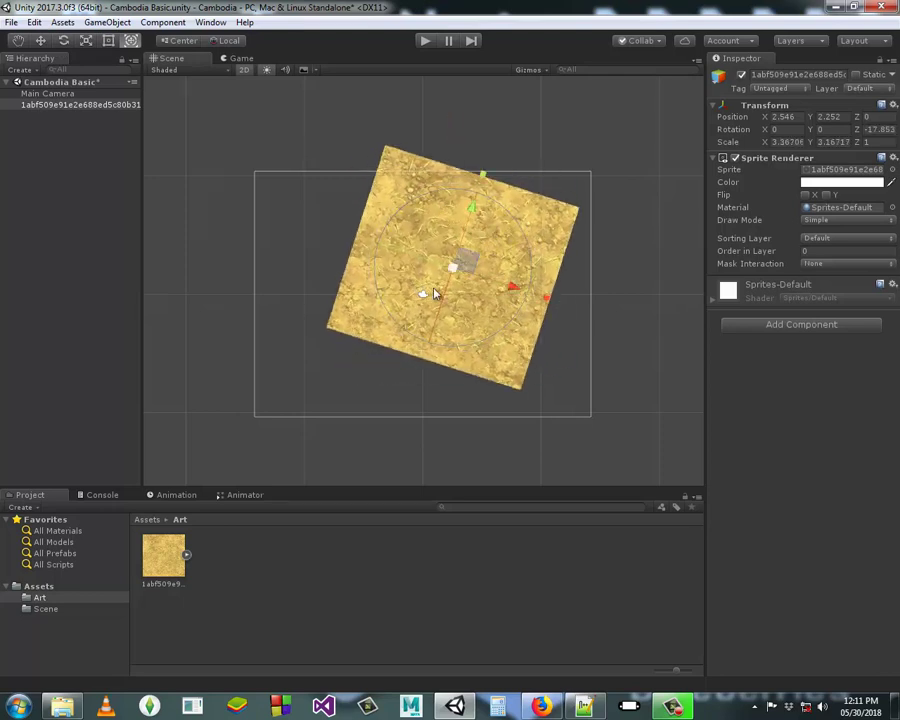
# Move the sprite to X 0.25, Y 1.26 and tilt it to Y rotation 77.31.
pyautogui.moveTo(476, 211); pyautogui.dragTo(458, 257)
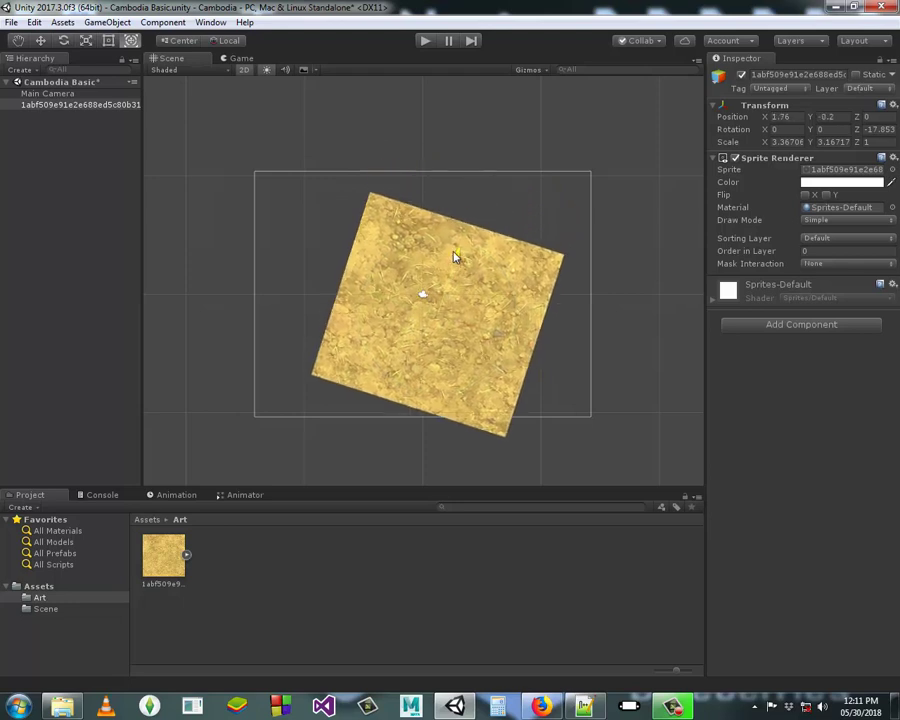
pyautogui.moveTo(510, 307); pyautogui.dragTo(487, 316)
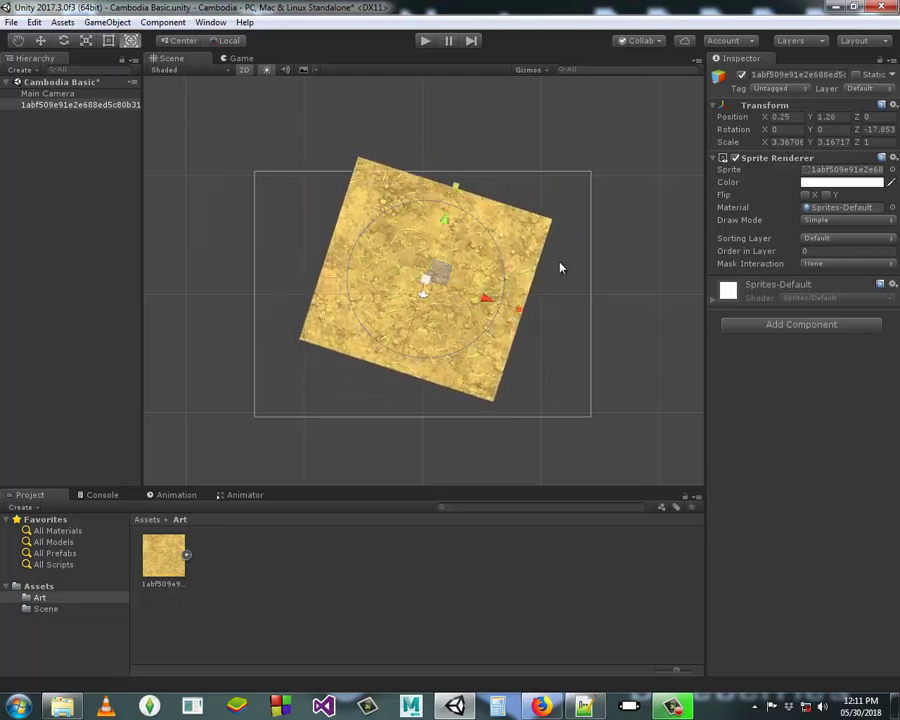
pyautogui.moveTo(522, 262)
pyautogui.mouseDown()
pyautogui.moveTo(520, 296)
pyautogui.moveTo(484, 313)
pyautogui.mouseUp()
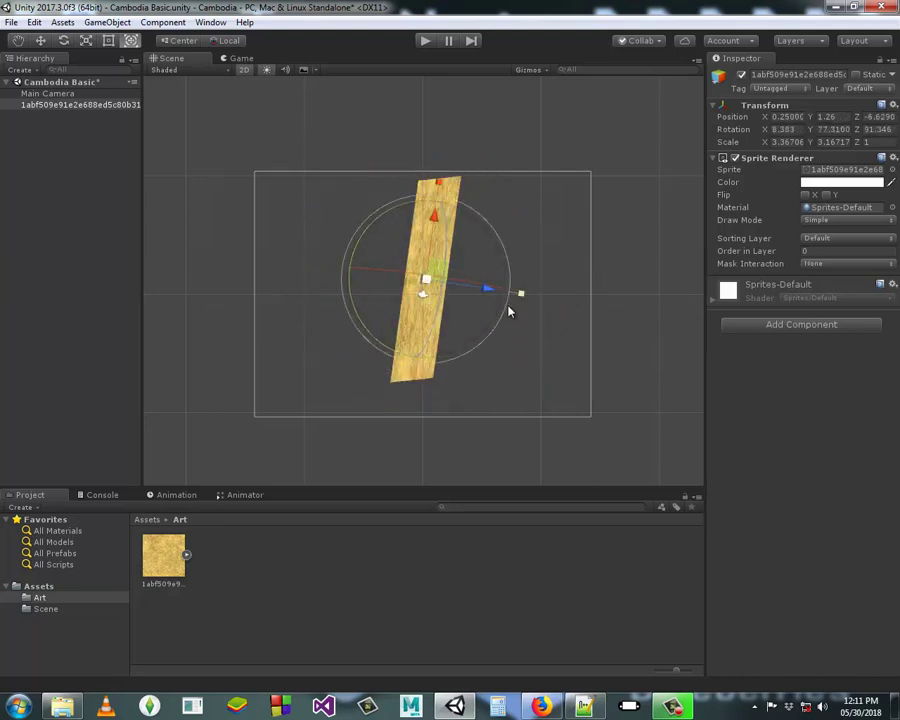